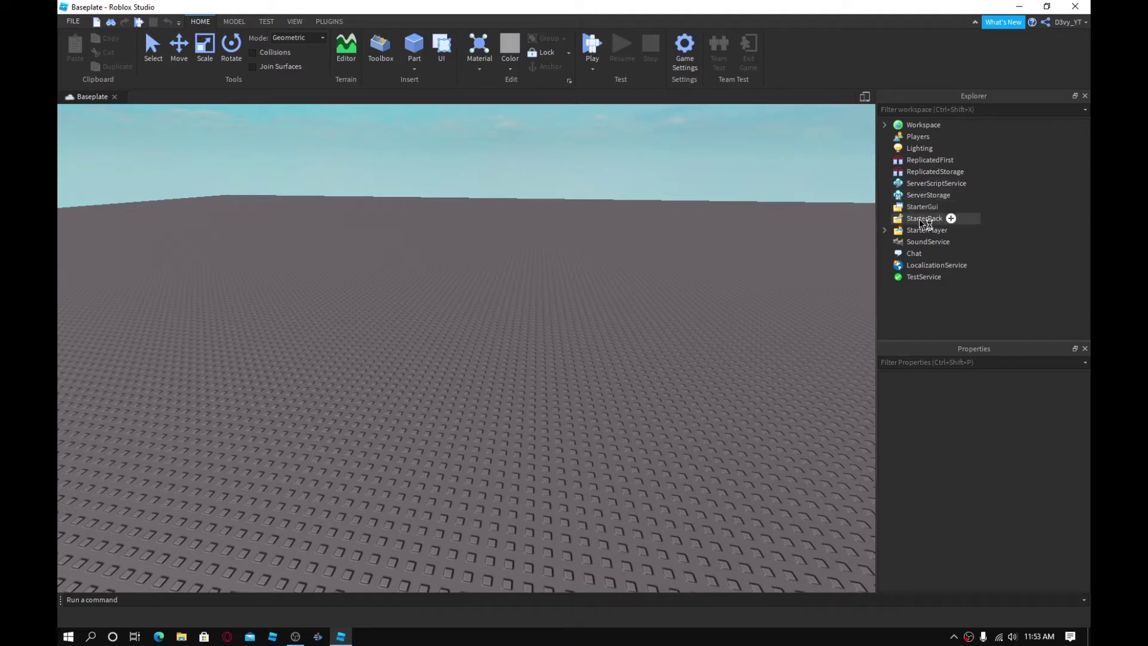
- Insert a new LocalScript under StarterGui and open it in the script editor
{"action": "left_click", "coordinate": [924, 207]}
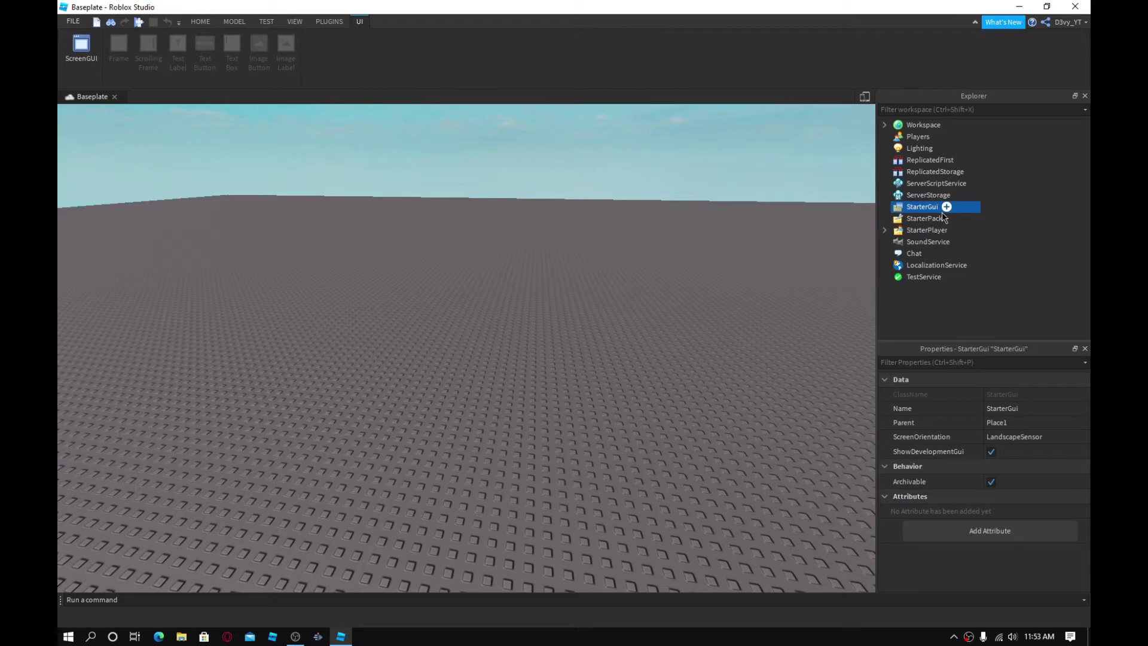
{"action": "left_click", "coordinate": [946, 208]}
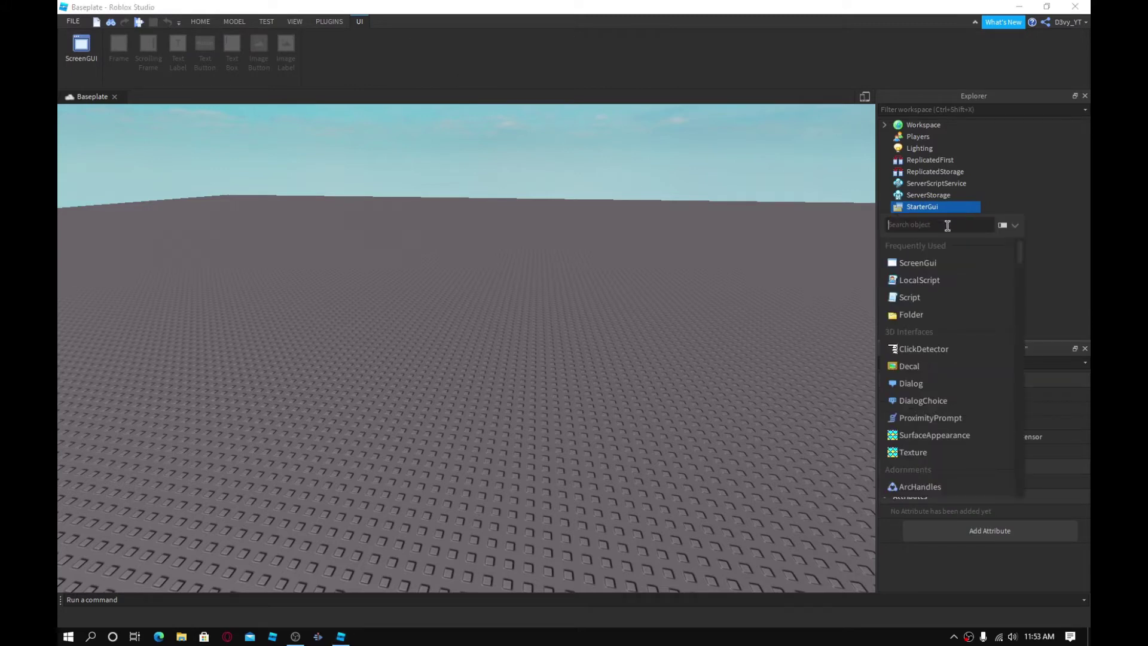
{"action": "left_click", "coordinate": [929, 278]}
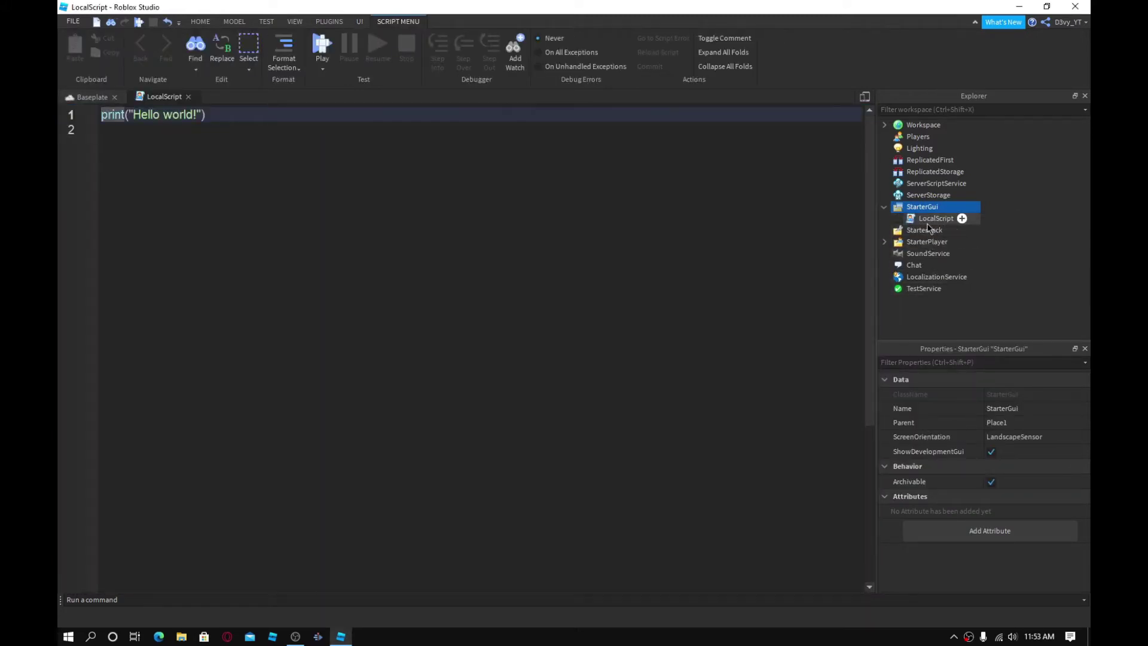
{"action": "left_click", "coordinate": [477, 238]}
- Clear the default code and declare local player (LocalPlayer) and mouse (GetMouse()) variables
{"action": "key", "text": "ctrl+a"}
{"action": "key", "text": "BackSpace"}
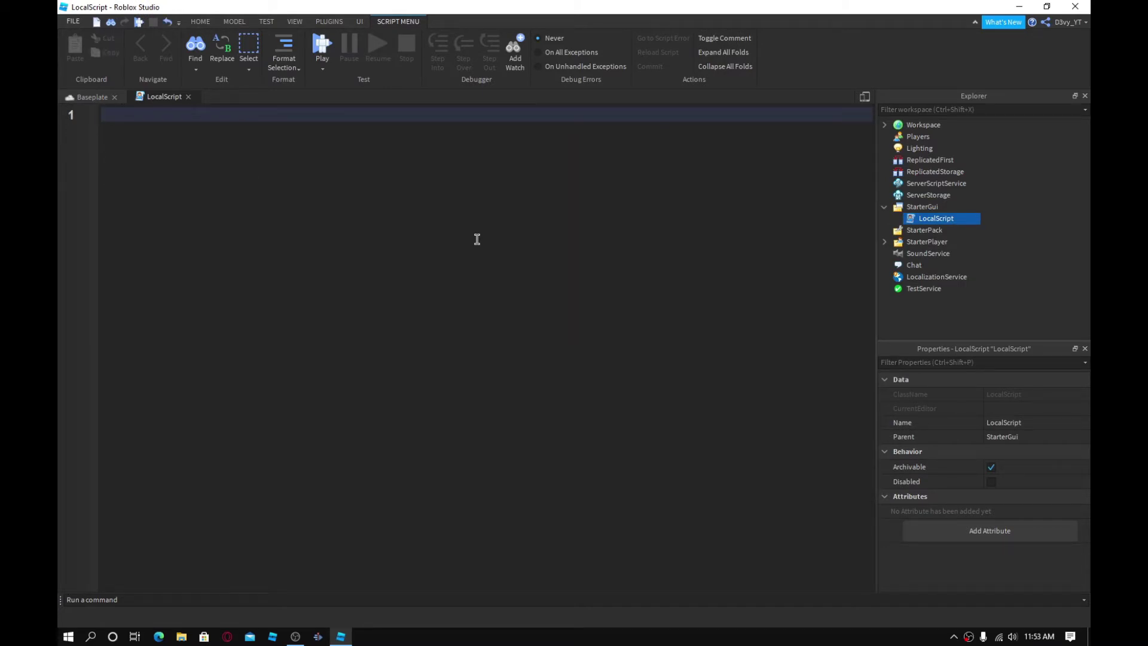
{"action": "type", "text": "local player"}
{"action": "type", "text": " = game.P"}
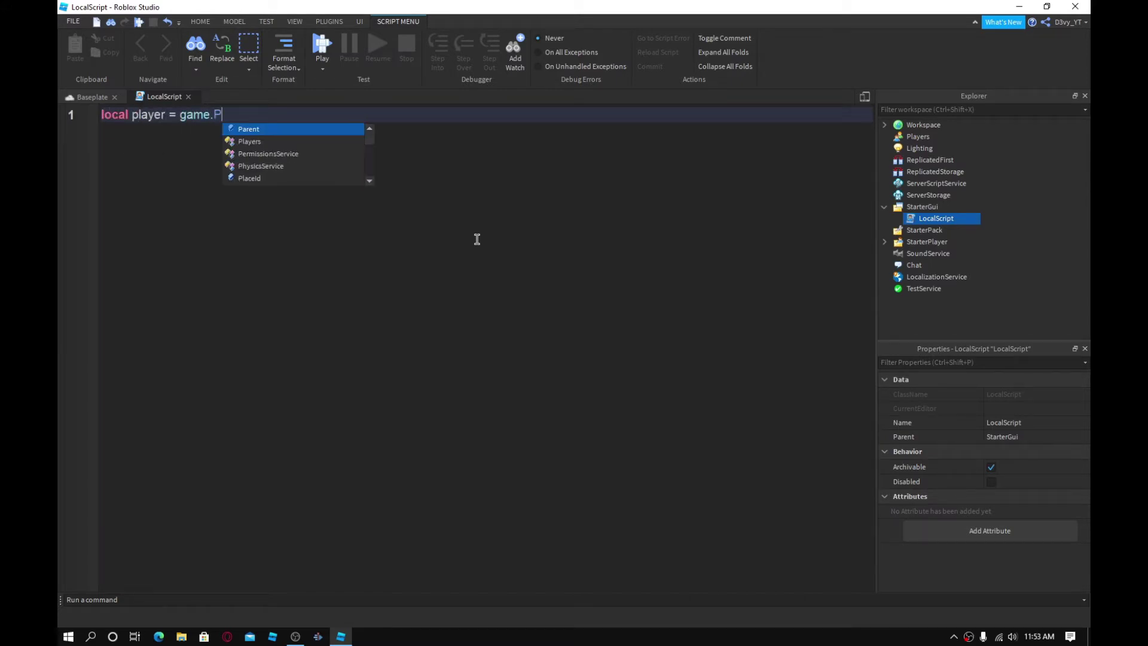
{"action": "type", "text": "layers.LocalPlayer"}
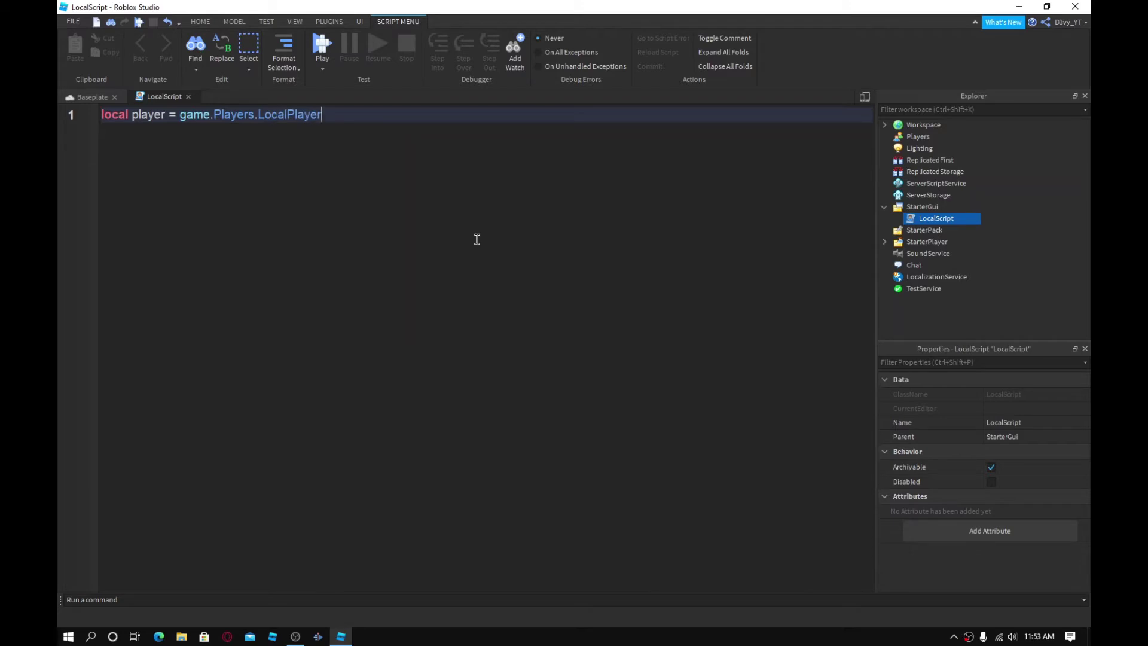
{"action": "key", "text": "Return"}
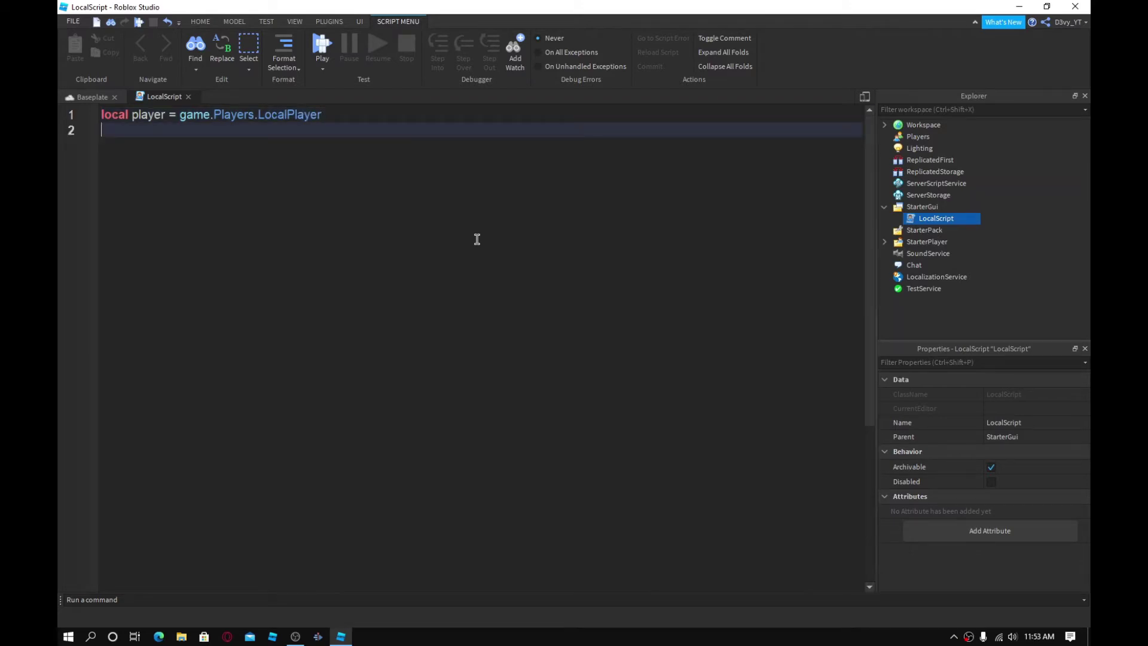
{"action": "type", "text": "local mouse "}
{"action": "type", "text": "= play"}
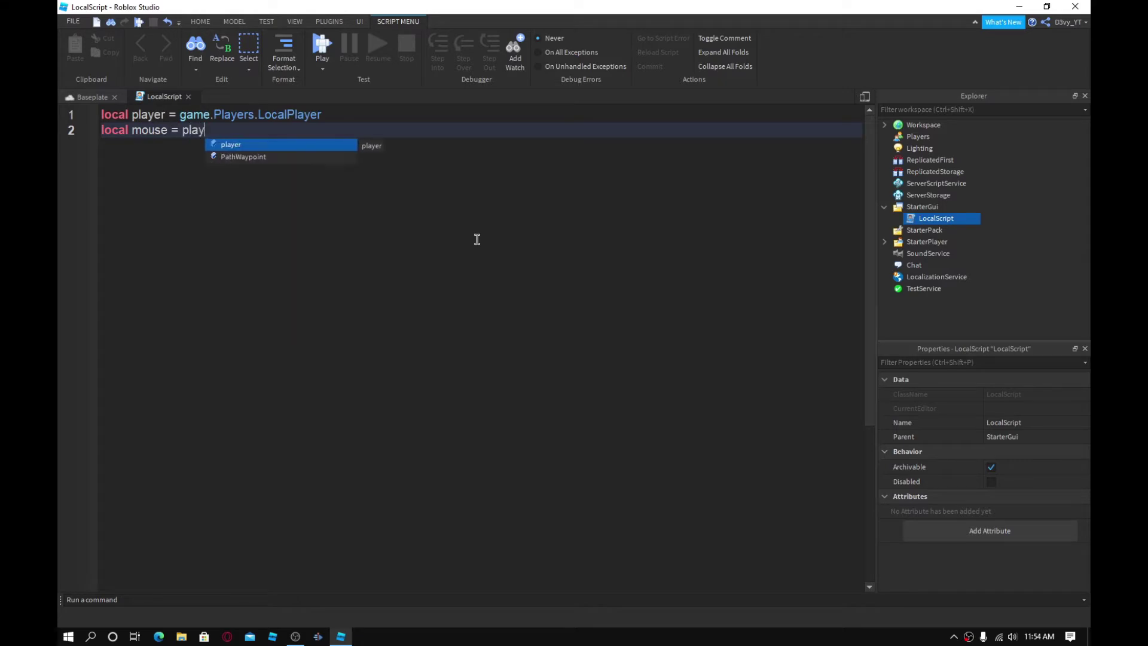
{"action": "type", "text": "er:G"}
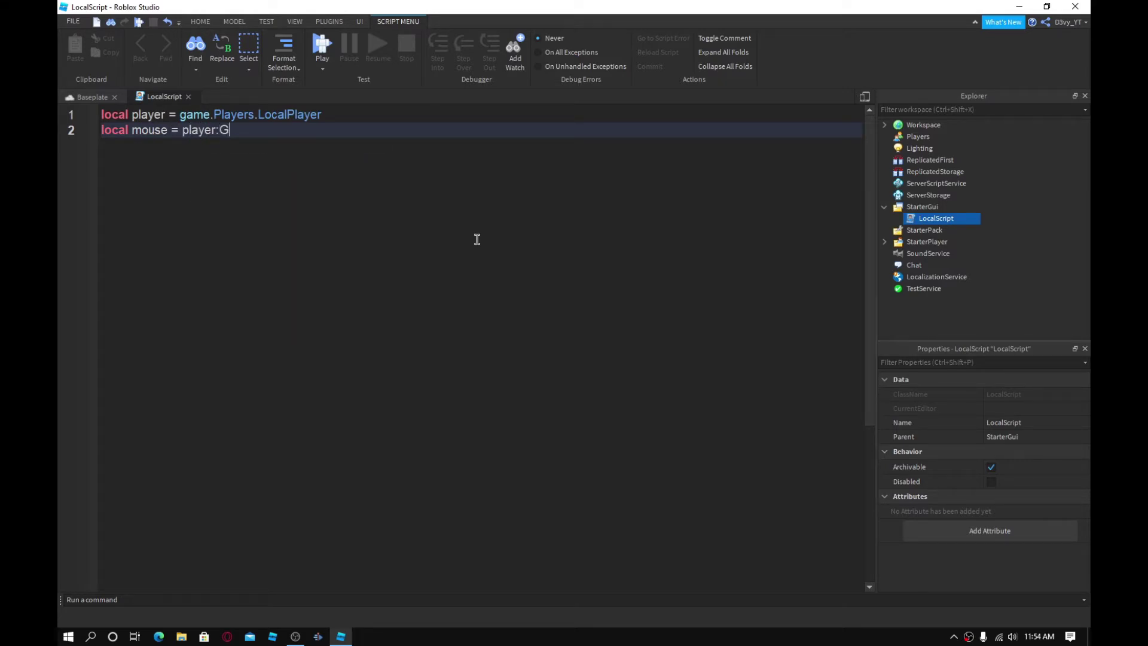
{"action": "type", "text": "e"}
{"action": "key", "text": "BackSpace"}
{"action": "type", "text": "e"}
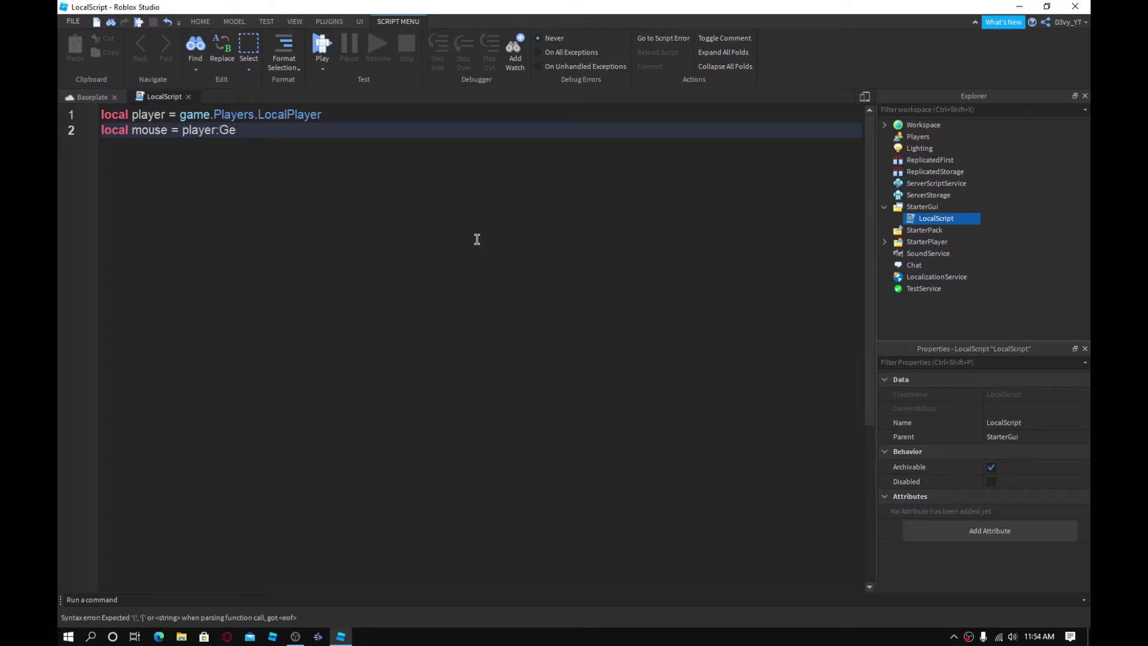
{"action": "type", "text": "tMouse()"}
{"action": "key", "text": "Left"}
{"action": "key", "text": "Return"}
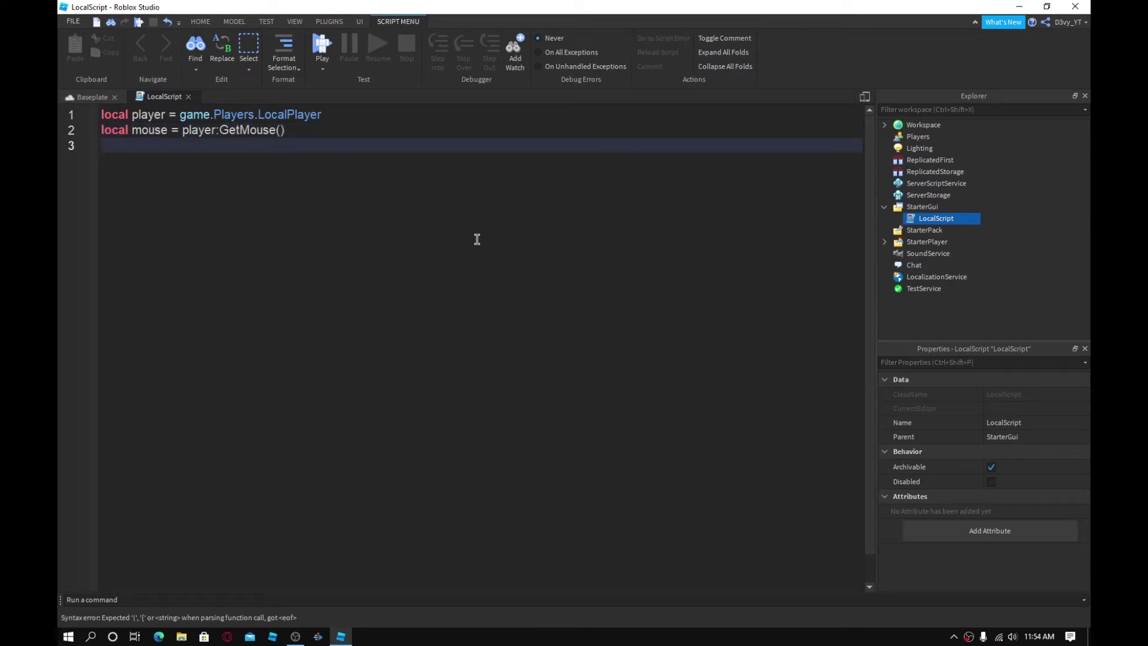
{"action": "type", "text": "local ch"}
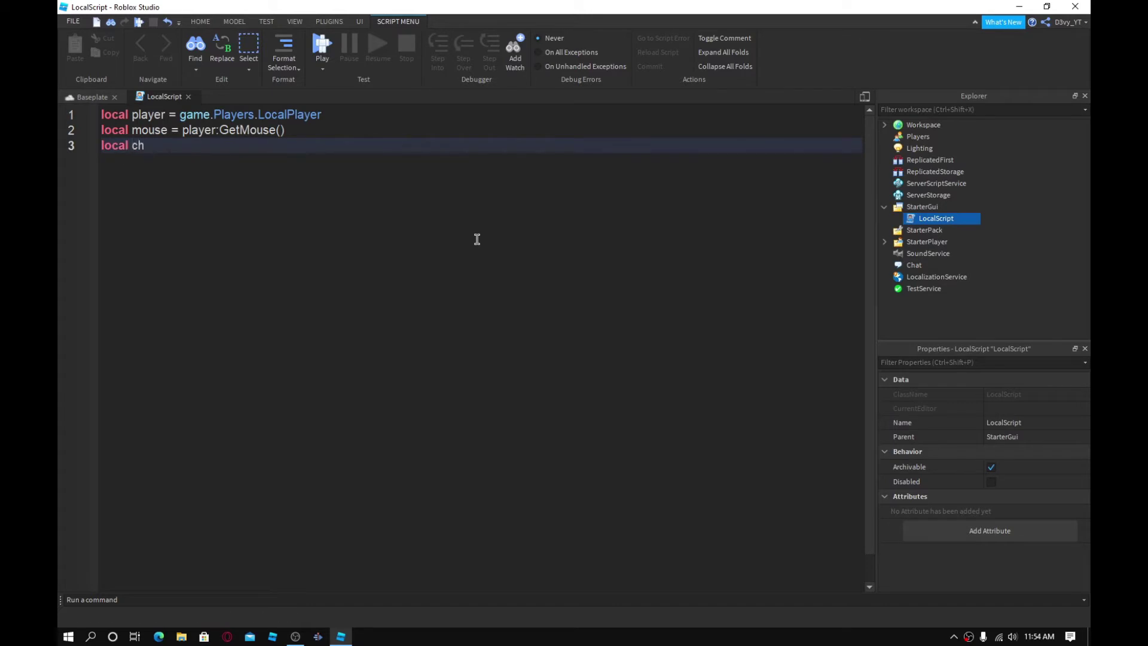
{"action": "type", "text": "ar = "}
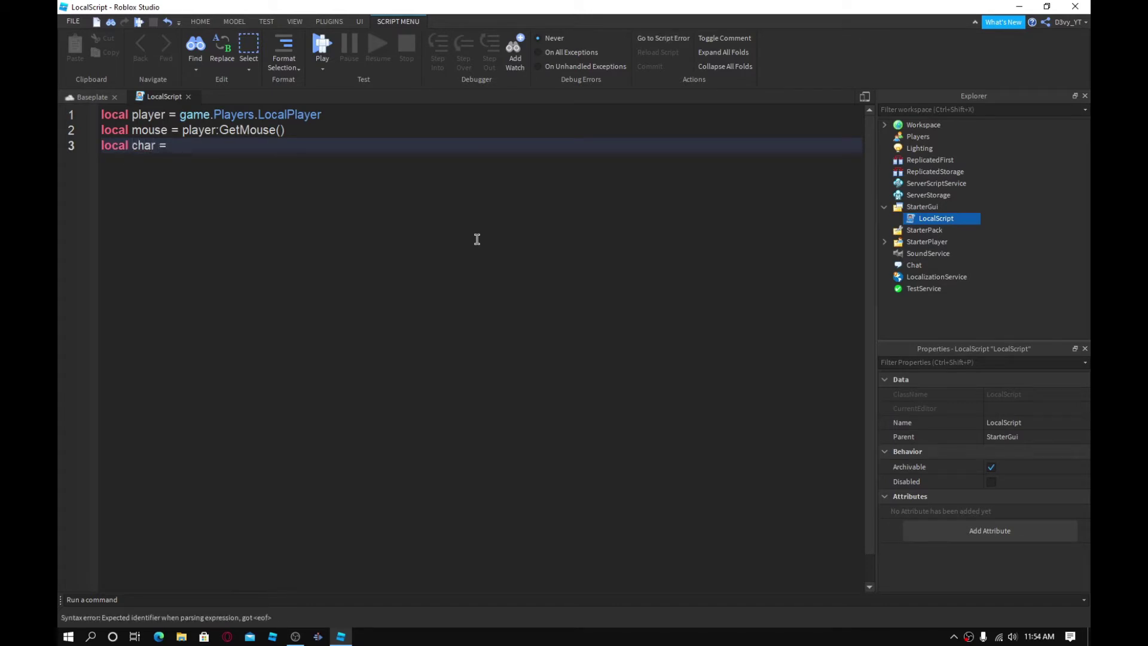
{"action": "type", "text": "player.Charac"}
{"action": "type", "text": "ter"}
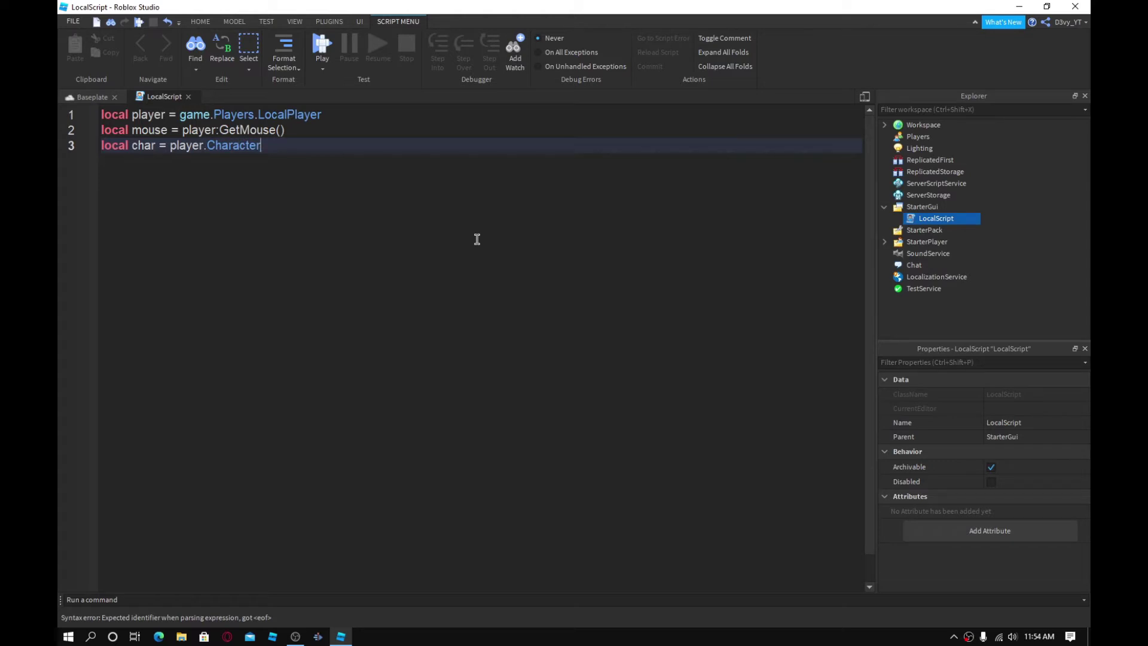
- Declare the character variable and its Humanoid via WaitForChild("Humanoid")
{"action": "key", "text": "Return"}
{"action": "type", "text": "loc"}
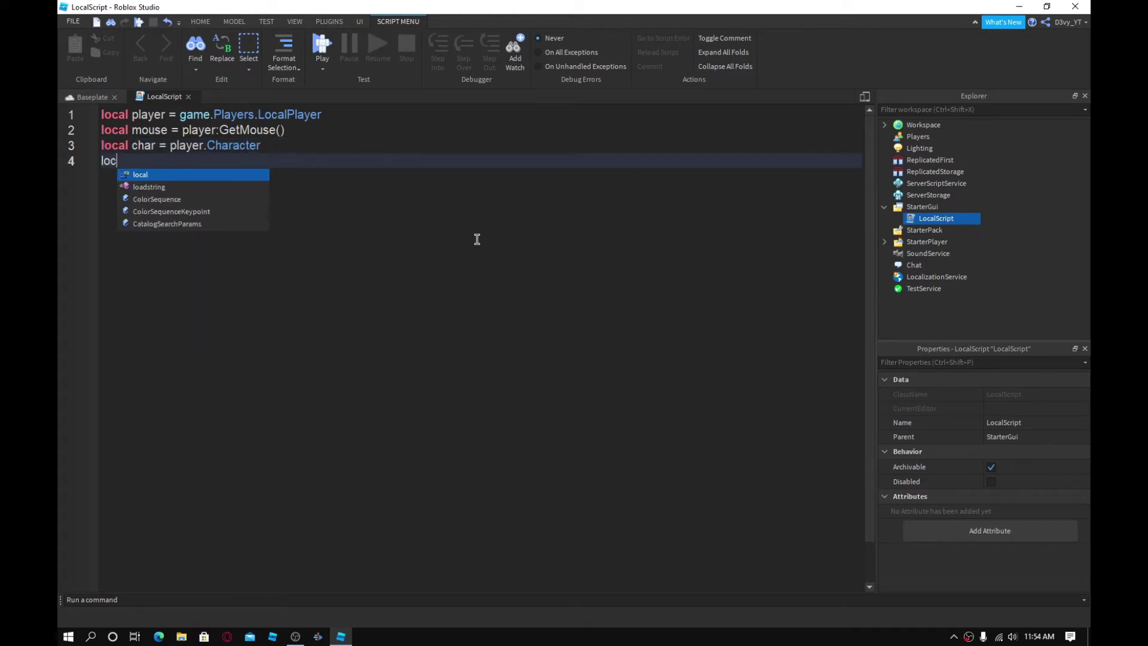
{"action": "type", "text": "al h = "}
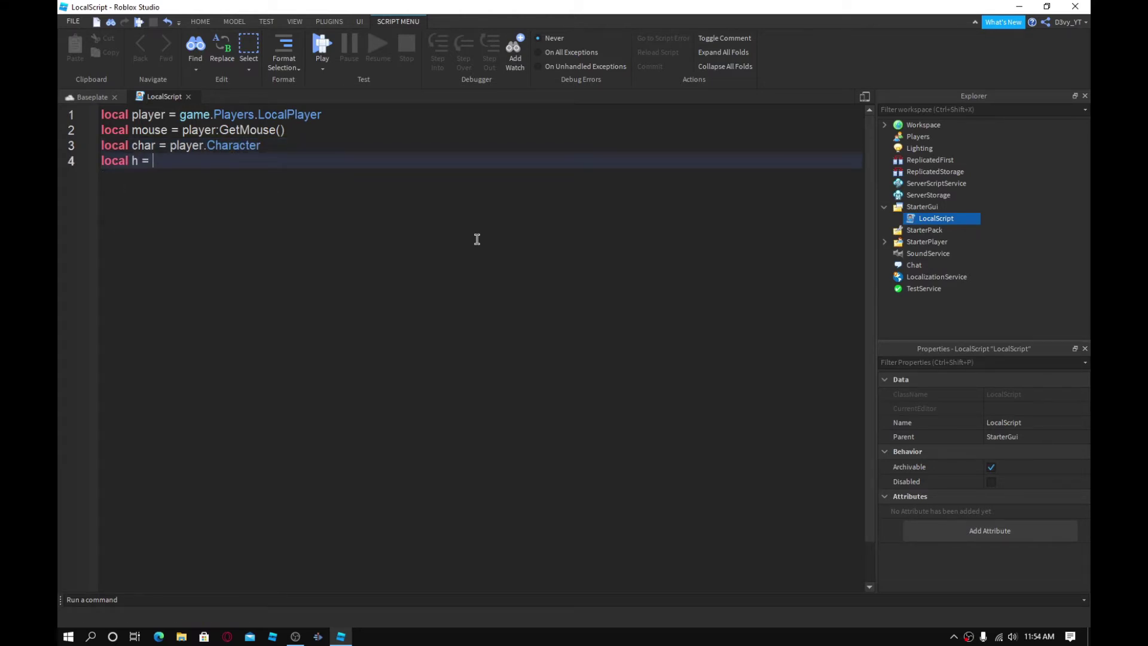
{"action": "type", "text": "char."}
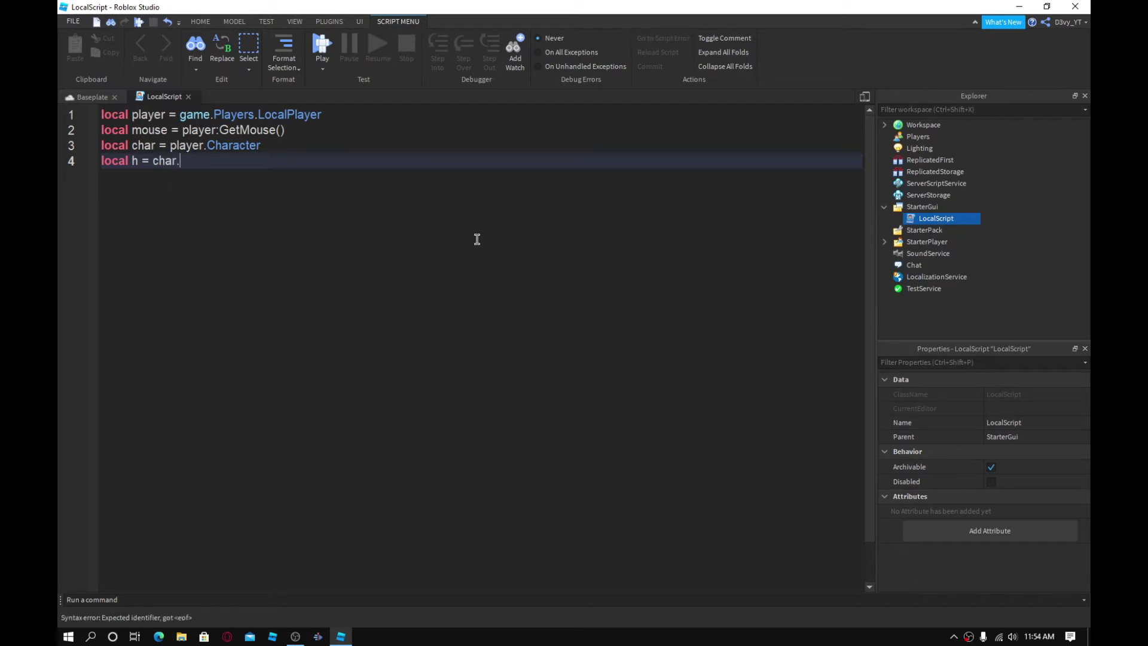
{"action": "key", "text": "BackSpace"}
{"action": "type", "text": ":W"}
{"action": "type", "text": "aitForC"}
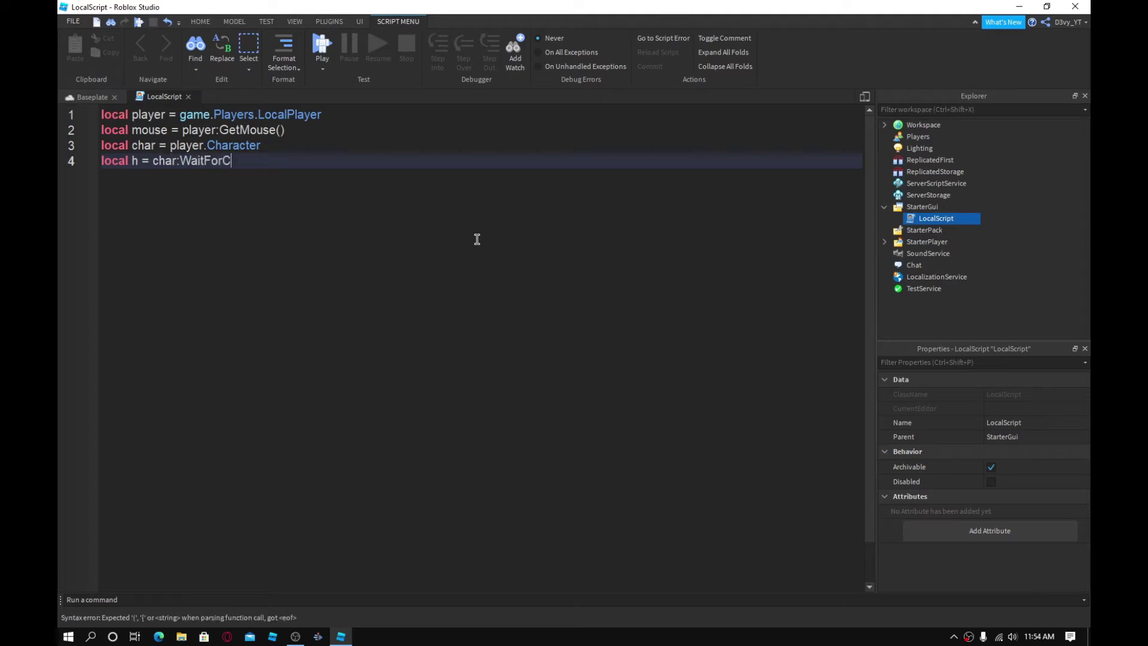
{"action": "type", "text": "hild("}
{"action": "type", "text": "\"Hu"}
{"action": "type", "text": "manoid"}
{"action": "key", "text": "End"}
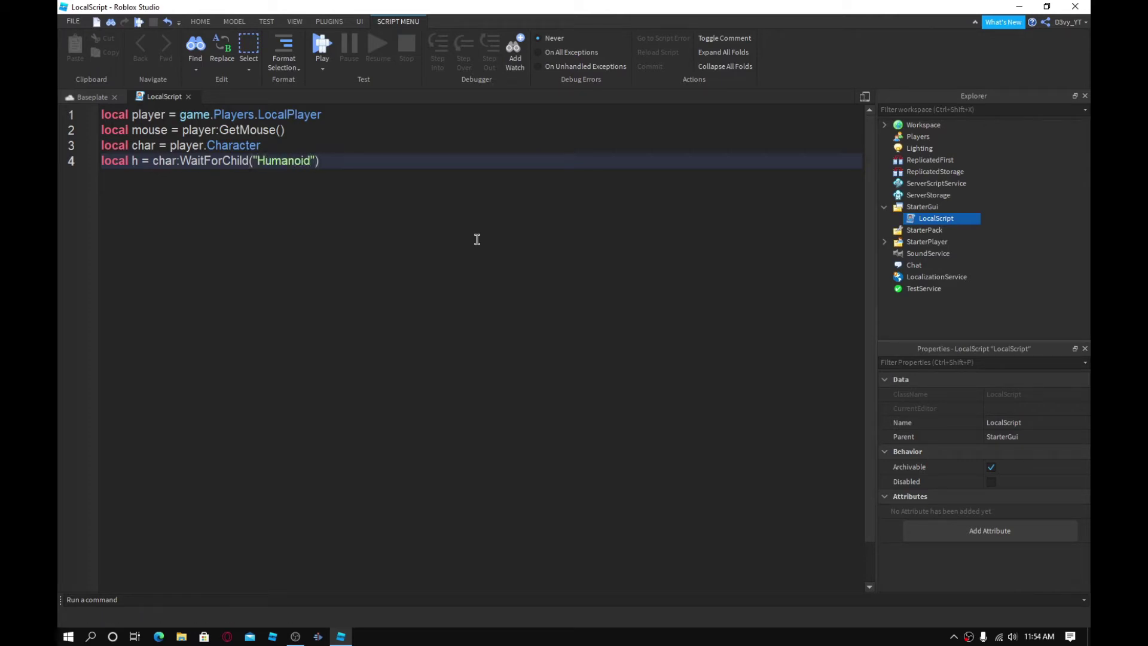
{"action": "key", "text": "Return"}
{"action": "key", "text": "Return"}
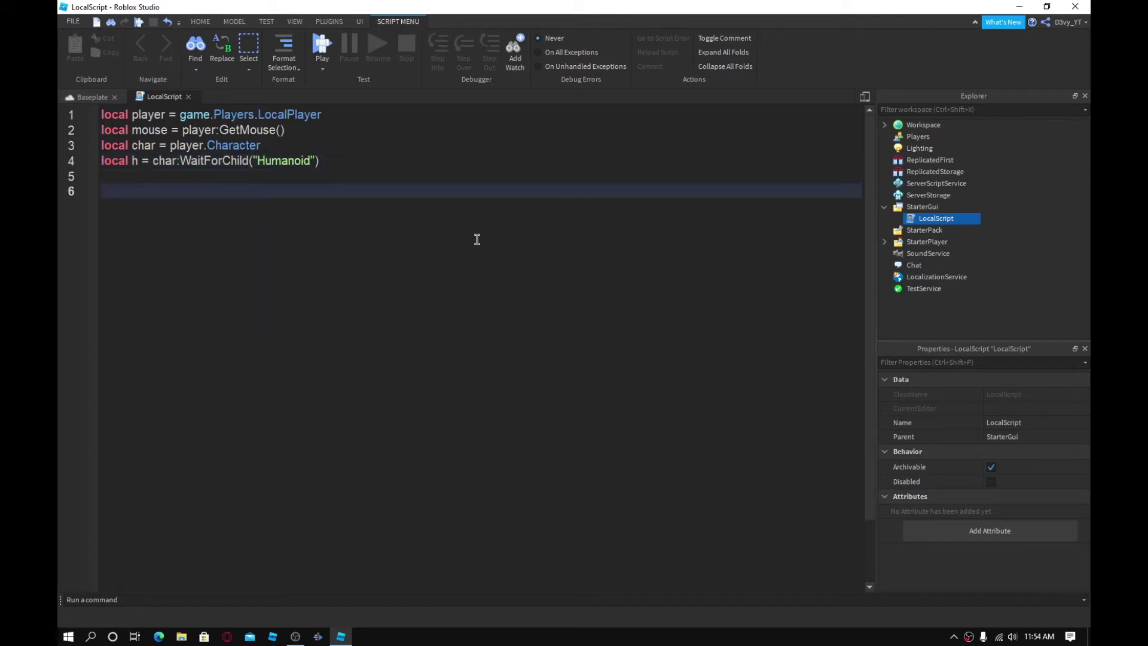
{"action": "type", "text": "mouse"}
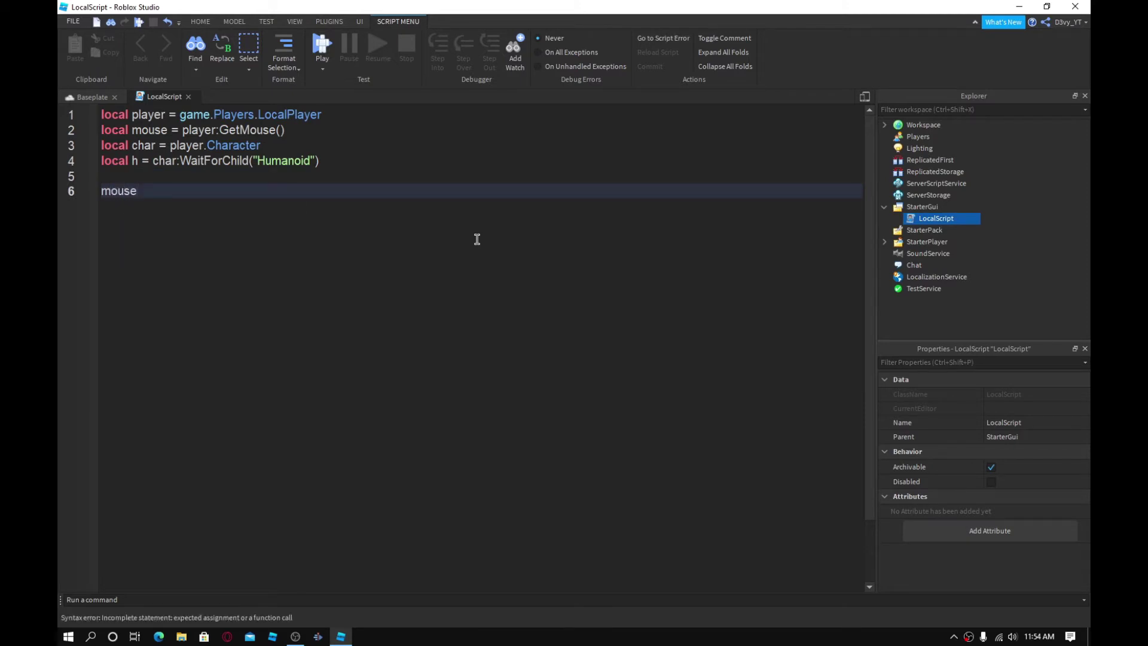
{"action": "type", "text": ".K"}
{"action": "type", "text": "eyU"}
- Write mouse.KeyUp:Connect(function(key) with its auto-inserted end) and an empty body
{"action": "key", "text": "BackSpace"}
{"action": "type", "text": "up"}
{"action": "key", "text": "BackSpace"}
{"action": "key", "text": "BackSpace"}
{"action": "type", "text": "Up"}
{"action": "type", "text": ":Connect"}
{"action": "type", "text": "(function"}
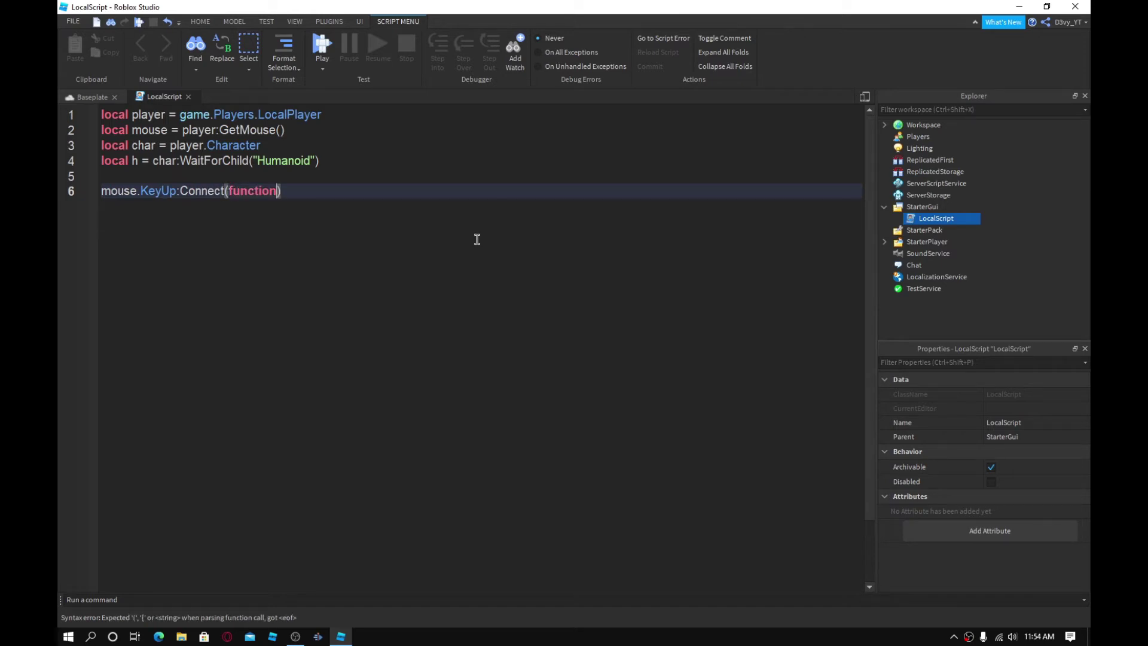
{"action": "type", "text": "(ke"}
{"action": "type", "text": "y"}
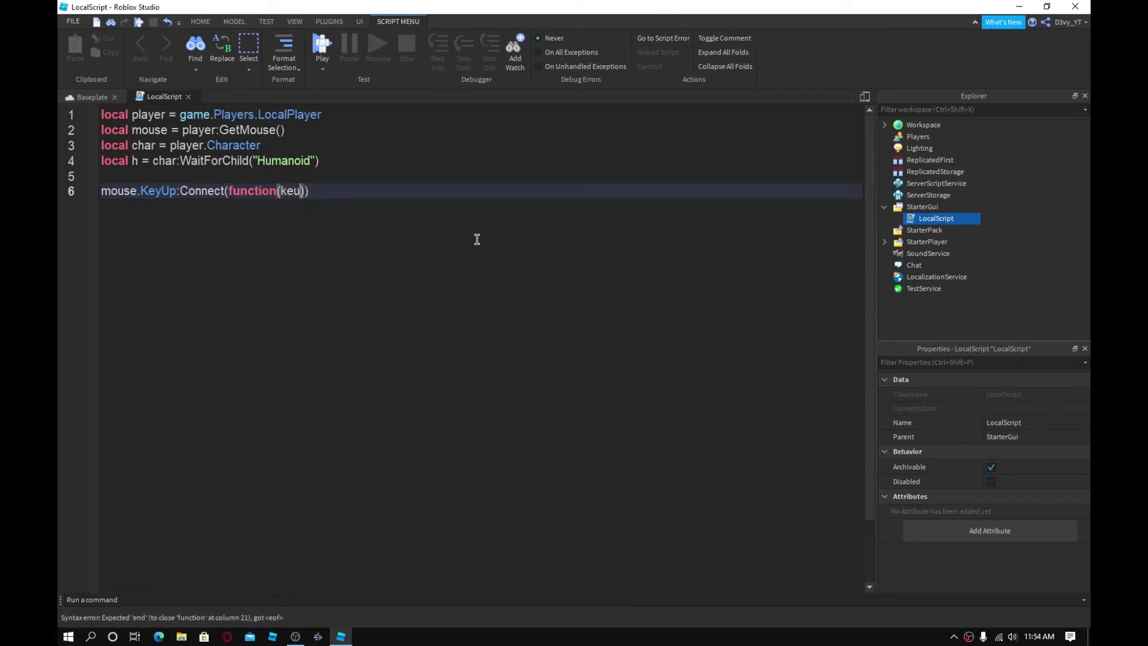
{"action": "key", "text": "Return"}
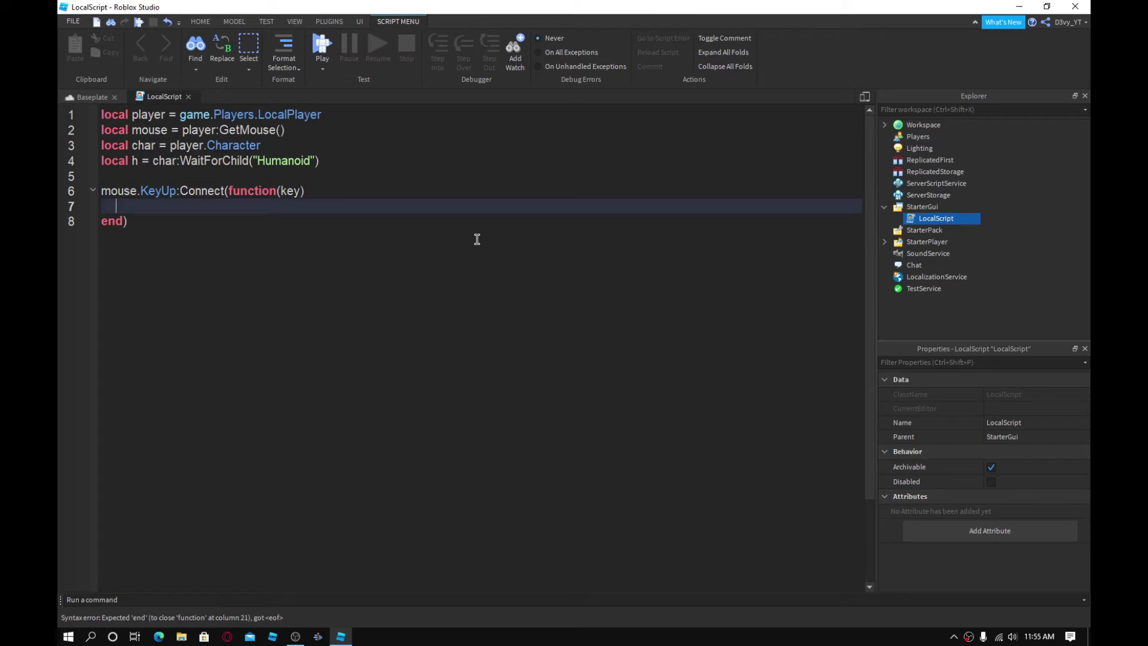
{"action": "type", "text": "if key"}
{"action": "type", "text": " == "}
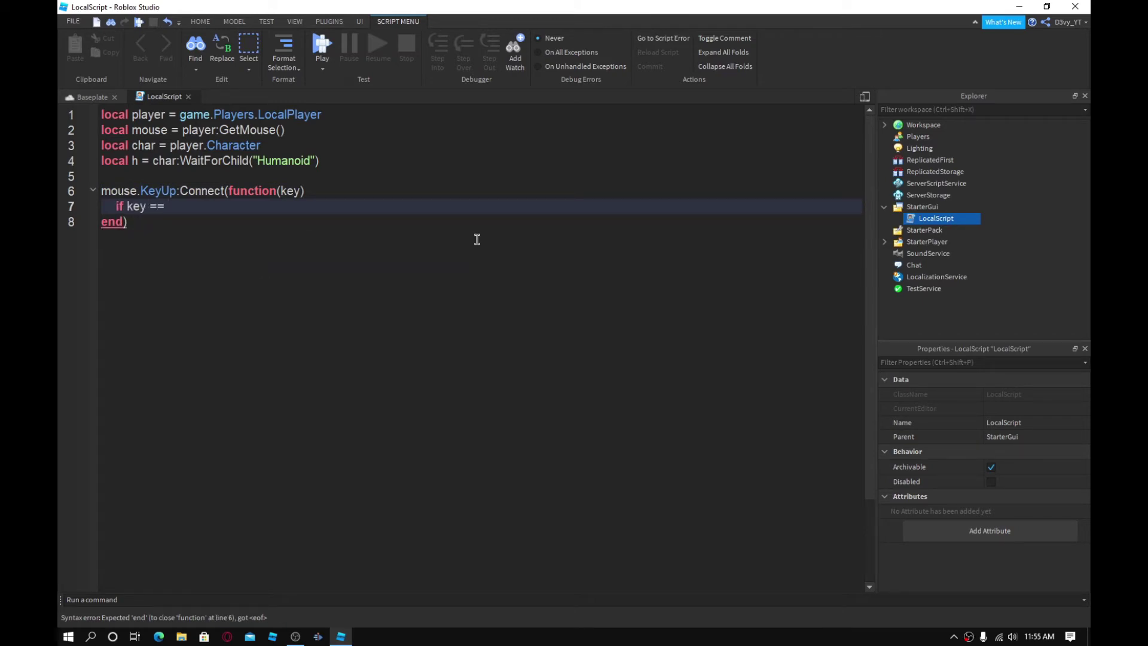
{"action": "type", "text": "\""}
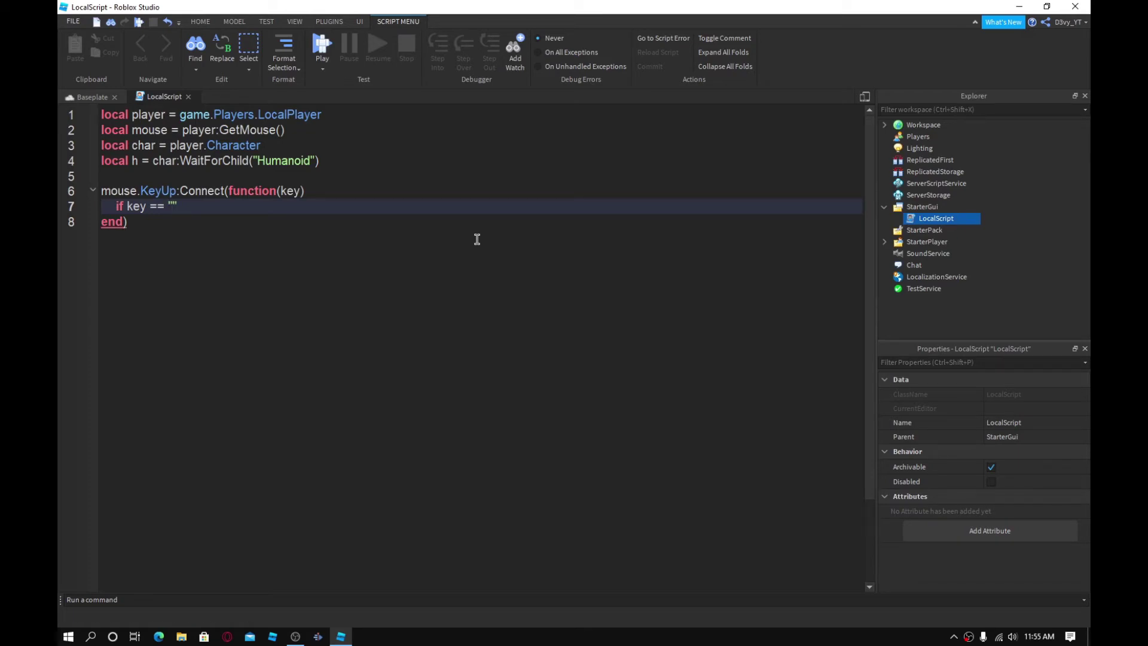
{"action": "type", "text": "r"}
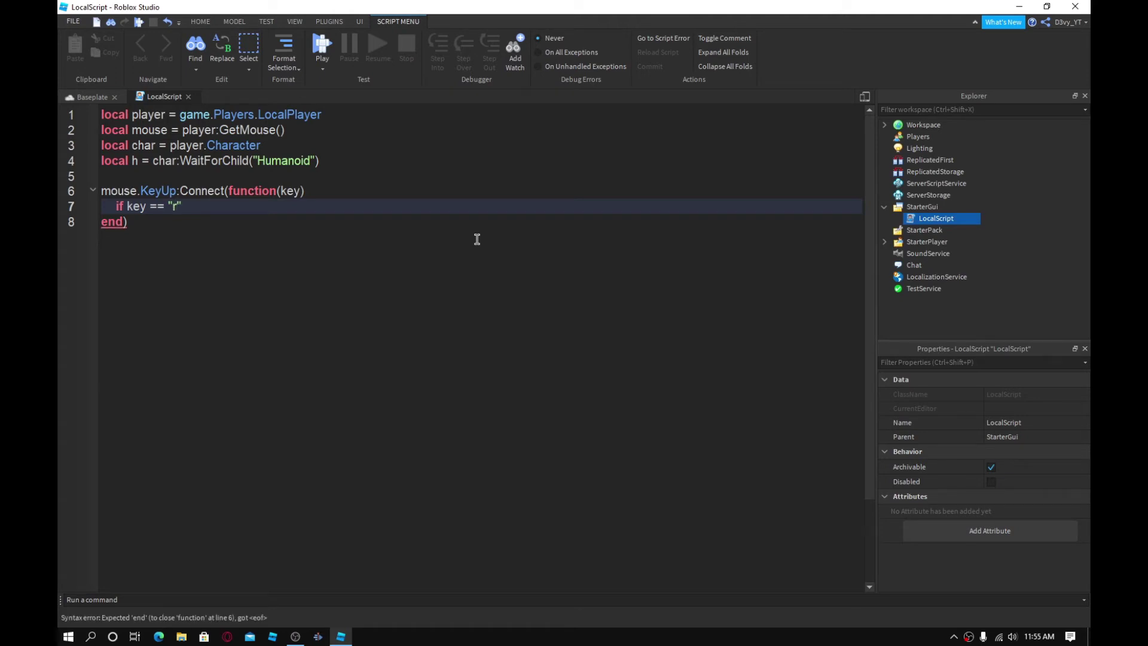
{"action": "type", "text": " then"}
- Inside the handler add if key == "r" then h.Health = 0
{"action": "key", "text": "Return"}
{"action": "type", "text": "h"}
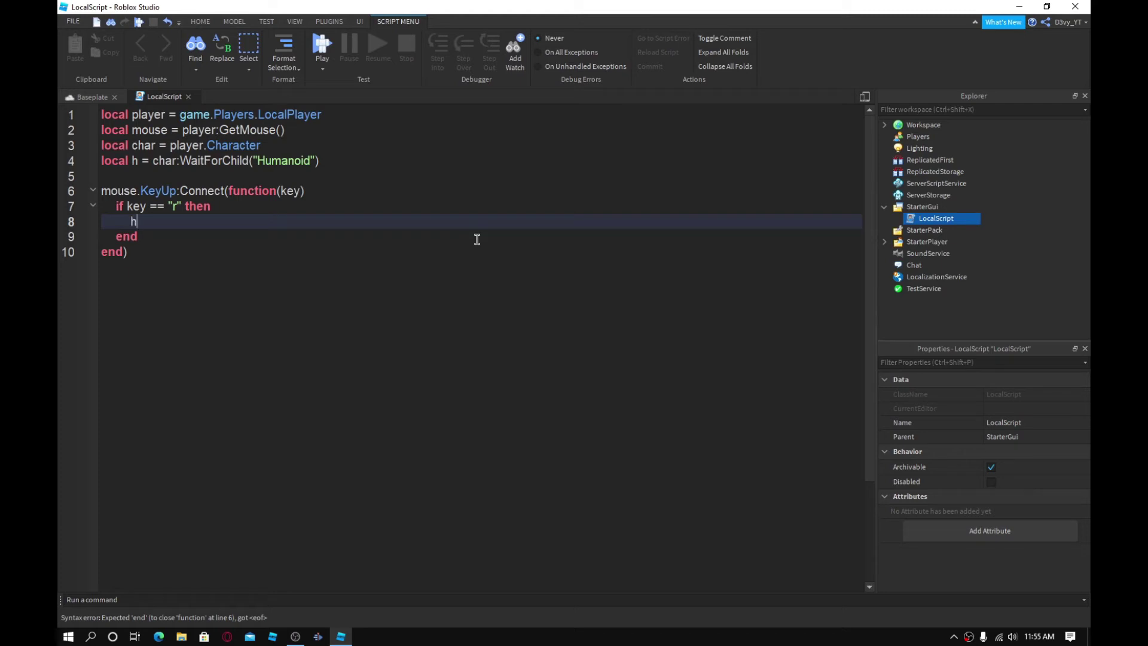
{"action": "type", "text": ".Health "}
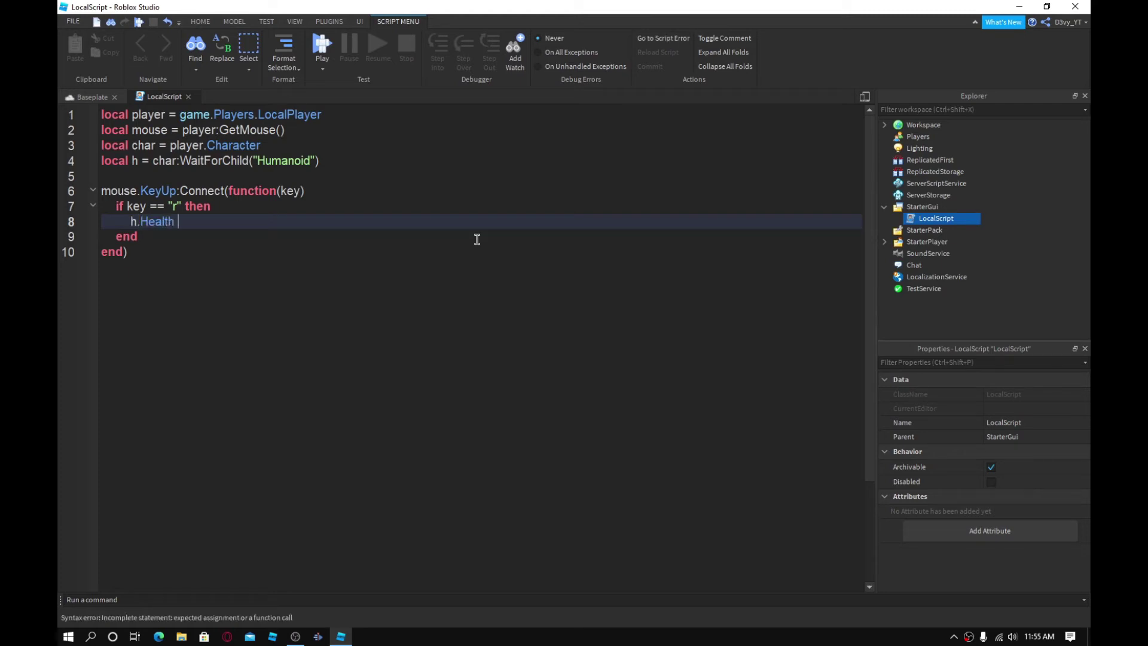
{"action": "type", "text": "= 0"}
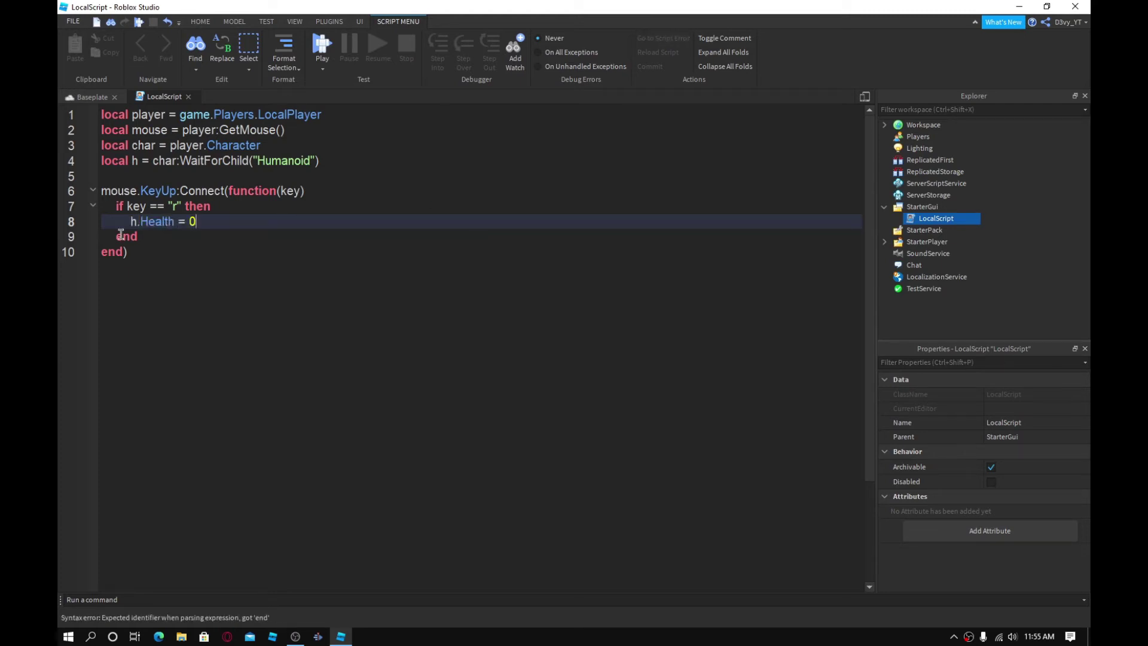
- Close the LocalScript tab and start a play test with F5
{"action": "left_click", "coordinate": [188, 96]}
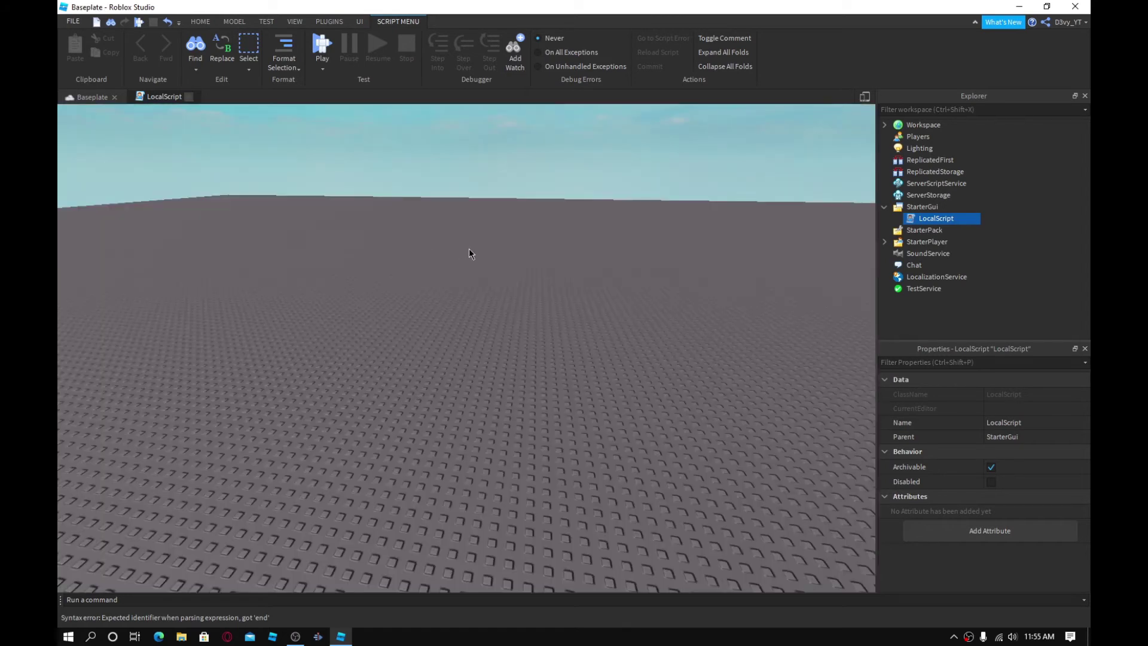
{"action": "key", "text": "F5"}
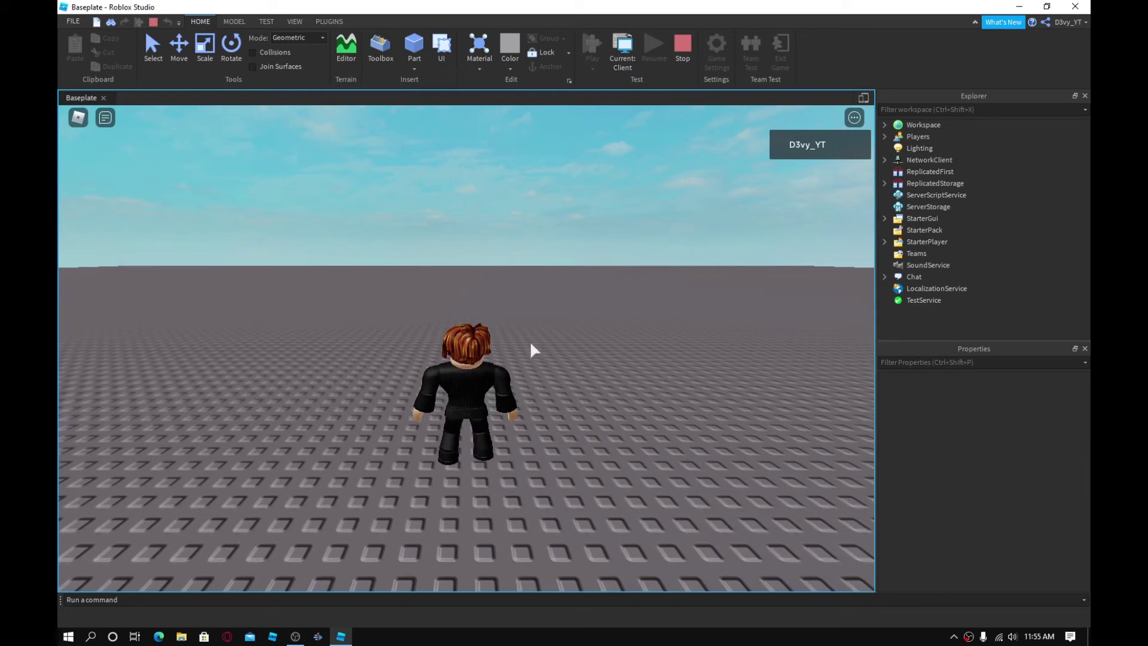
- Orbit the camera and press R twice so the avatar breaks apart and respawns
{"action": "right_click_drag", "start_coordinate": [530, 340], "coordinate": [557, 326]}
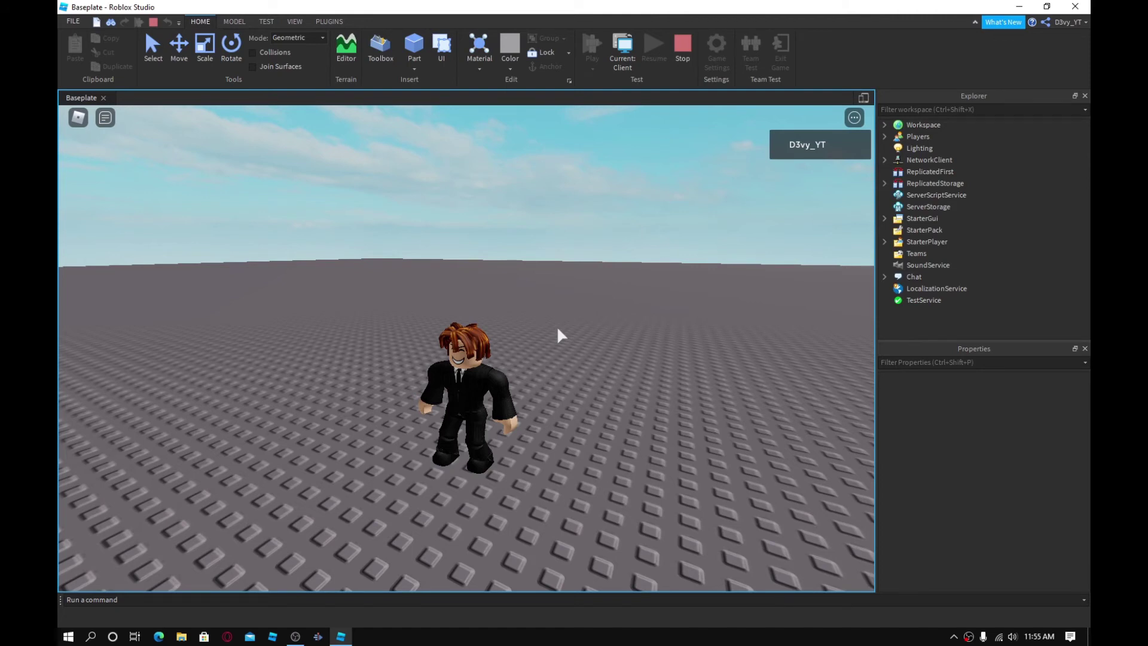
{"action": "left_click", "coordinate": [353, 347]}
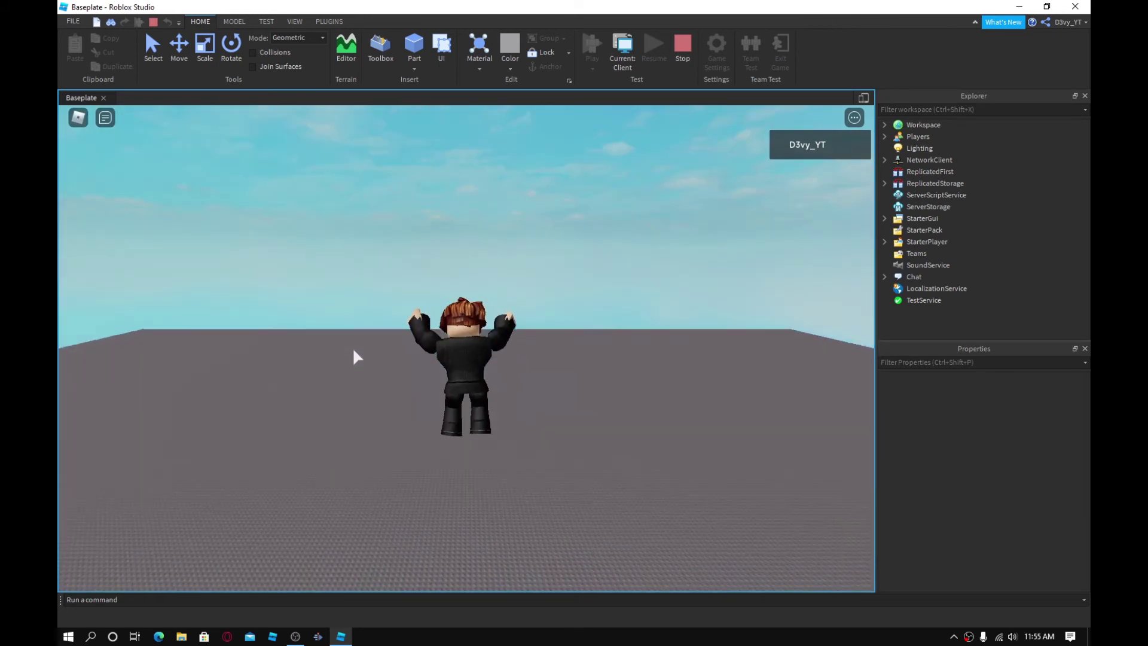
{"action": "left_click", "coordinate": [348, 345]}
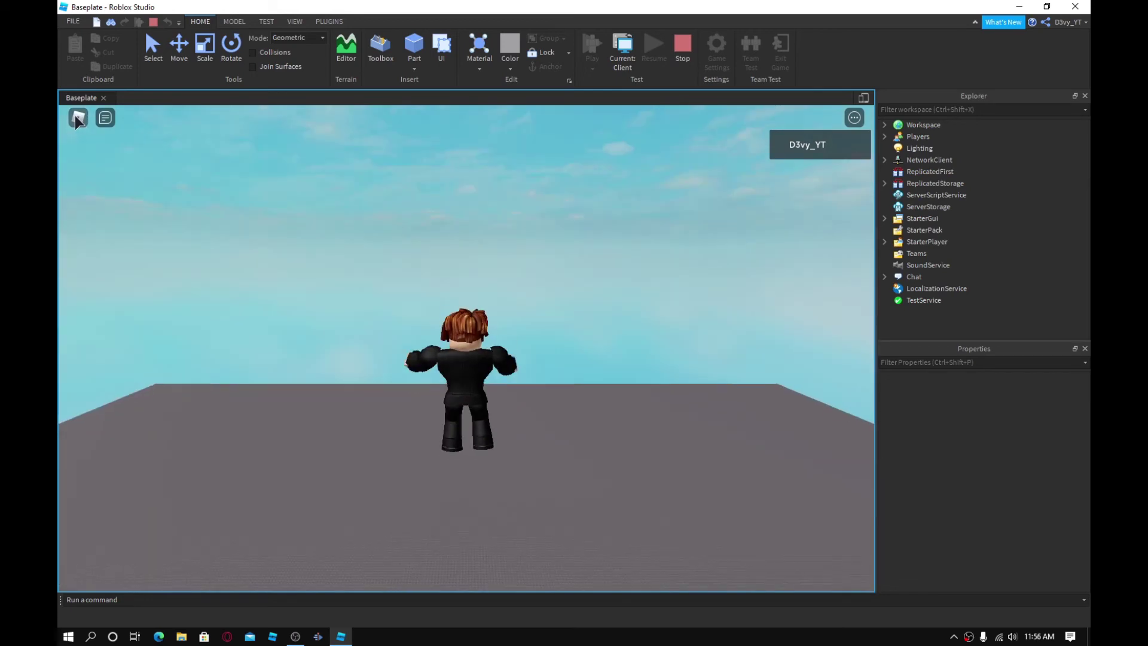
- Open and close the in-game menu, press R to reset again, then face the character
{"action": "left_click", "coordinate": [77, 117]}
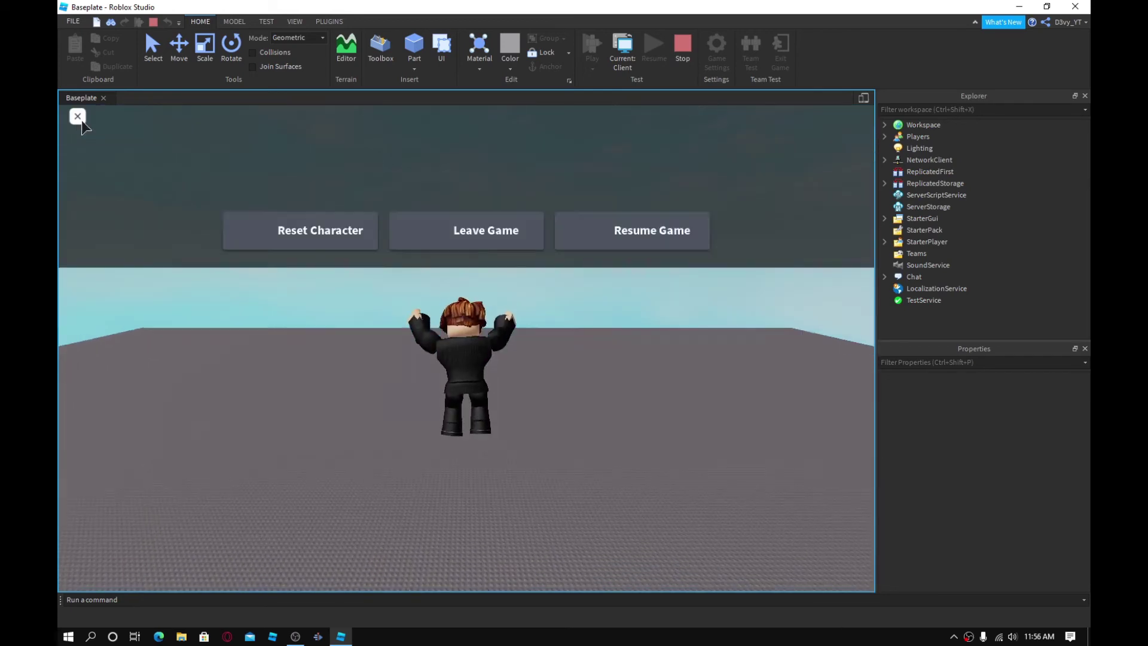
{"action": "key", "text": "r"}
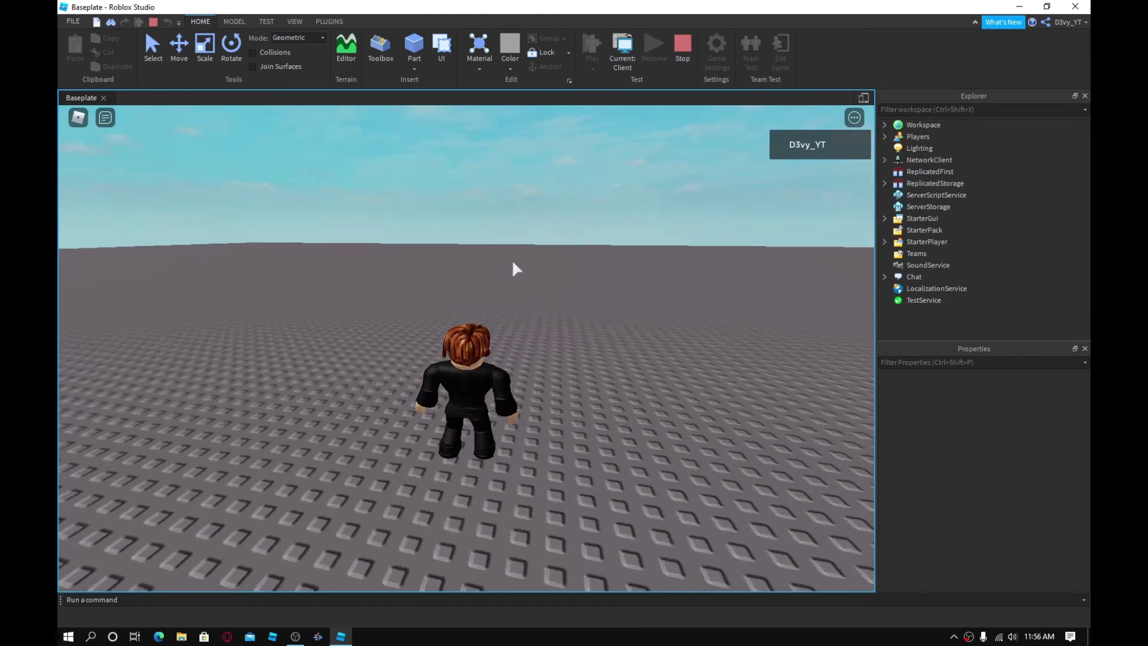
{"action": "right_click_drag", "start_coordinate": [512, 260], "coordinate": [510, 267]}
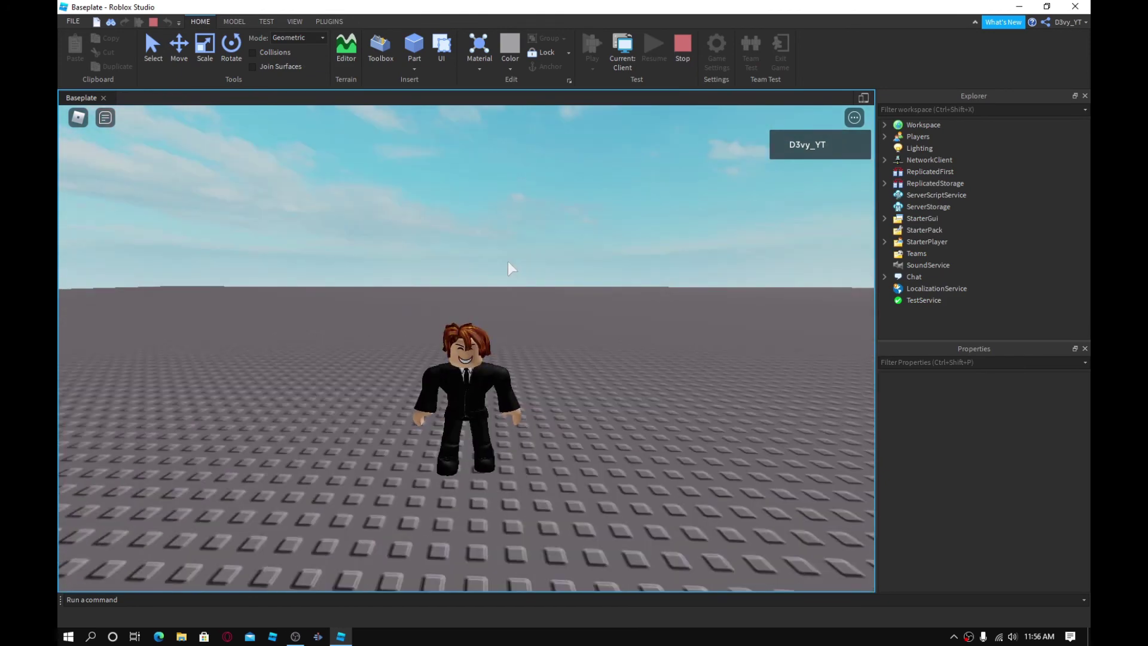